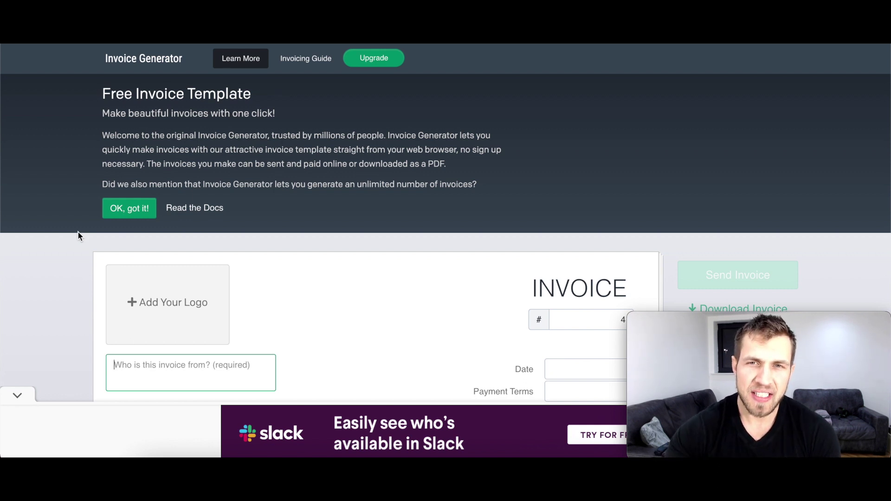
Step: Set the invoice number to 59668
{"action": "scroll", "coordinate": [75, 264], "scroll_direction": "down", "scroll_amount": 1}
{"action": "scroll", "coordinate": [74, 268], "scroll_direction": "down", "scroll_amount": 2}
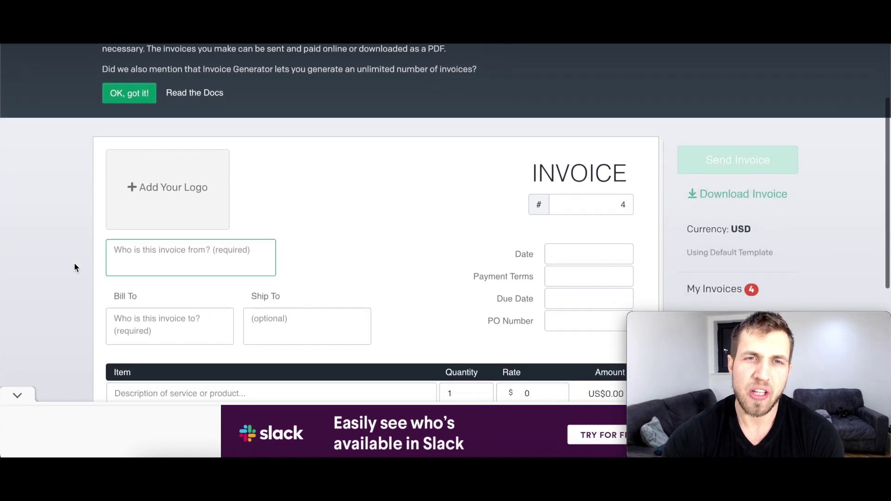
{"action": "scroll", "coordinate": [74, 267], "scroll_direction": "down", "scroll_amount": 1}
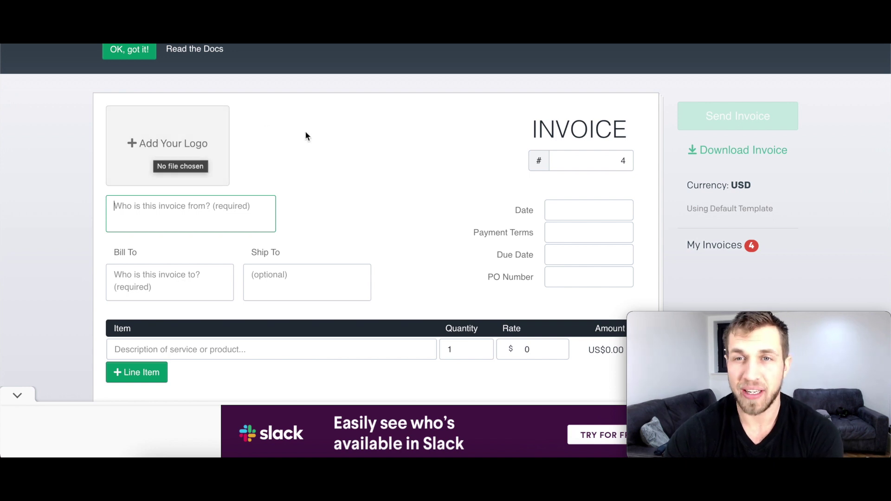
{"action": "left_click", "coordinate": [623, 160]}
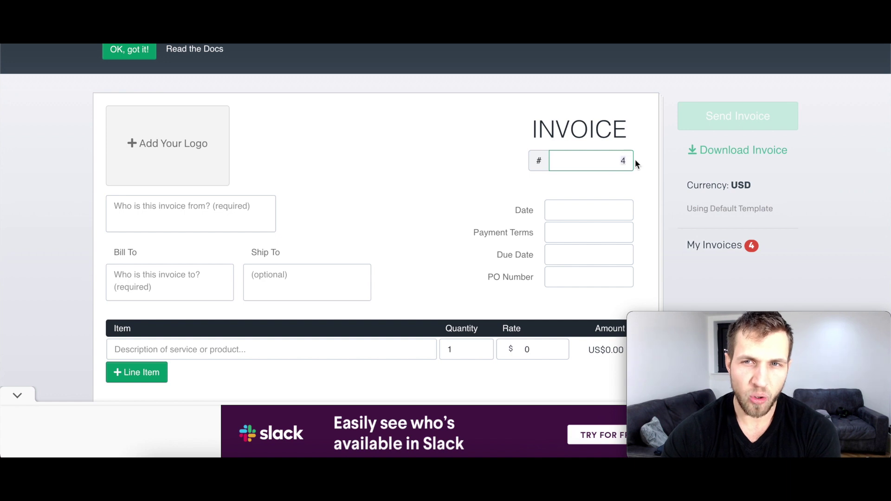
{"action": "type", "text": "59"}
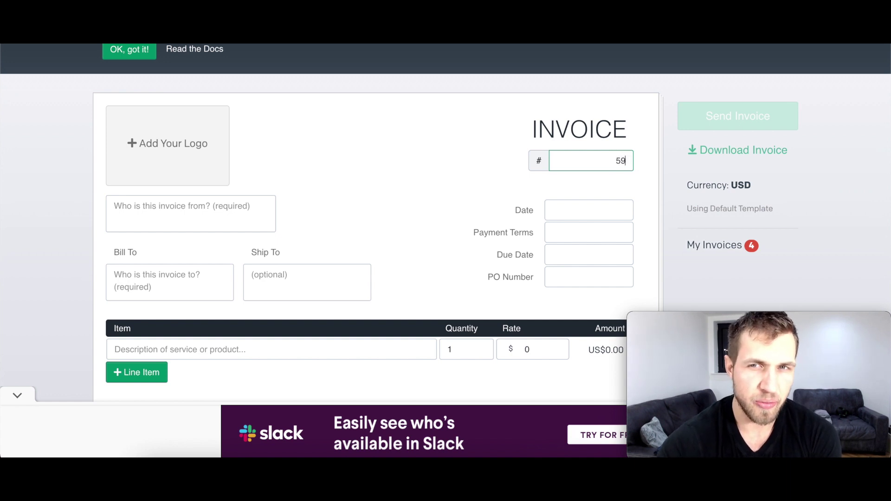
{"action": "type", "text": "668"}
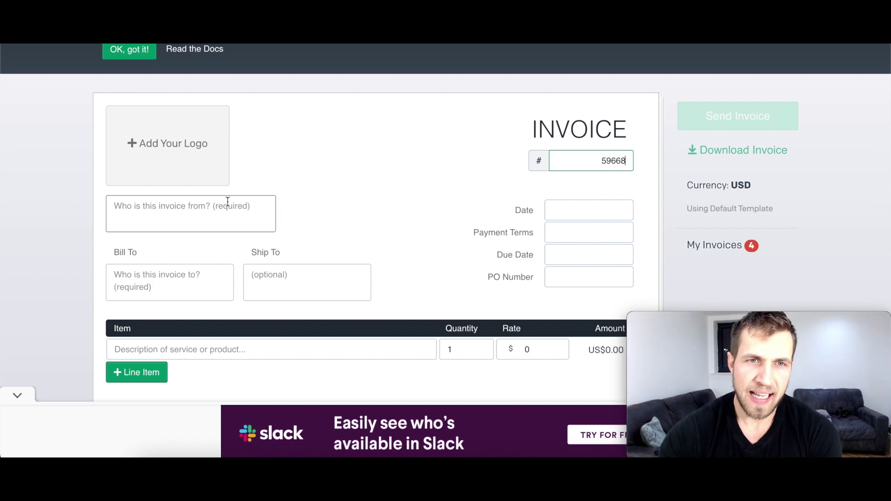
Step: Enter "Your Supplier" as the invoice sender and "Your Company" as the bill-to recipient
{"action": "left_click", "coordinate": [202, 209]}
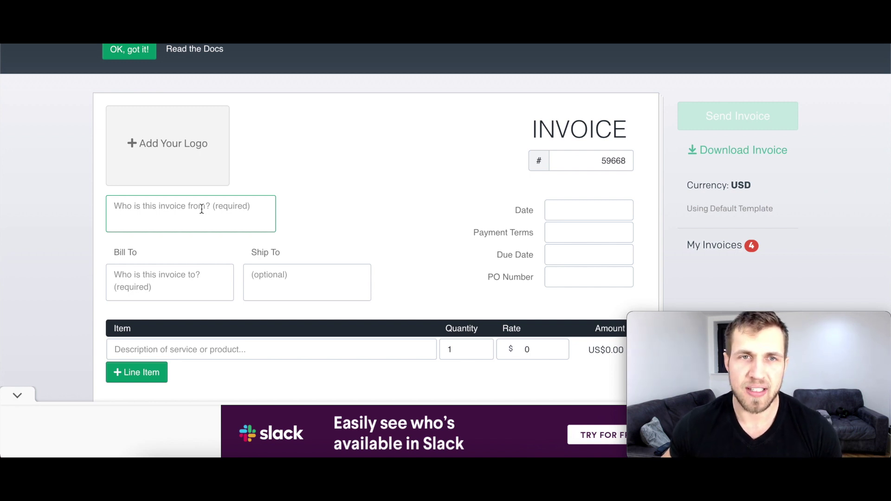
{"action": "type", "text": "Y"}
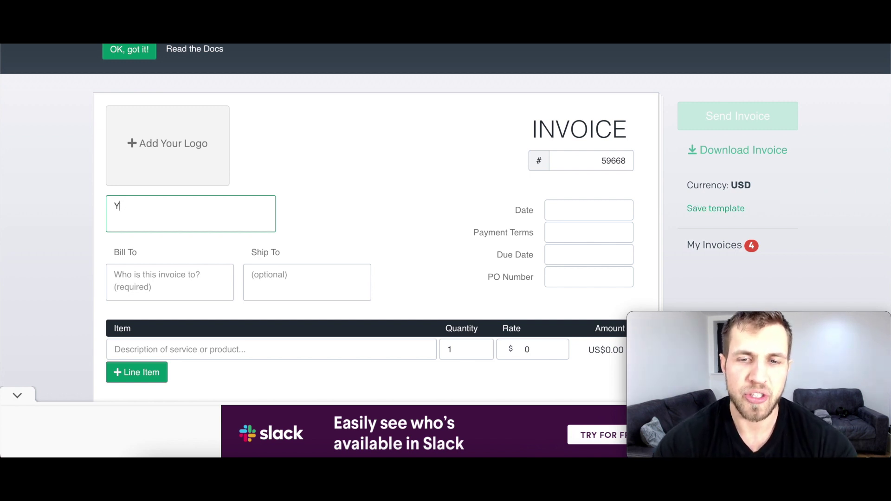
{"action": "type", "text": "our Supplier"}
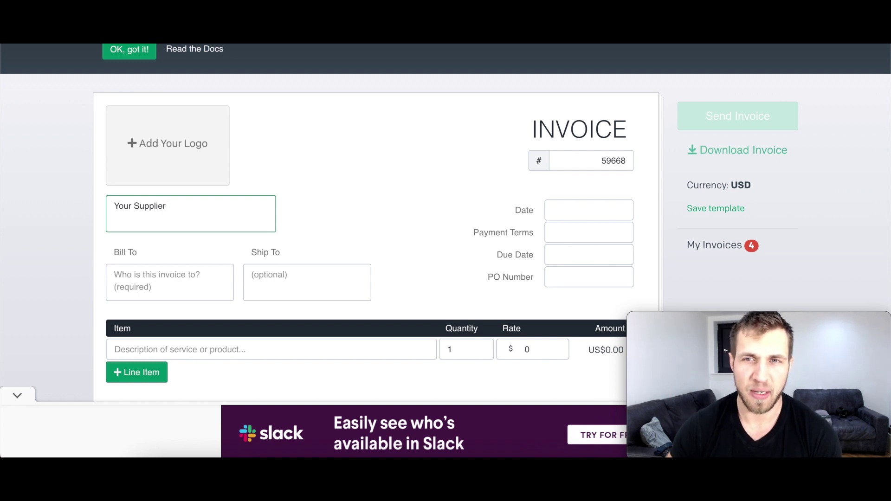
{"action": "left_click", "coordinate": [148, 274]}
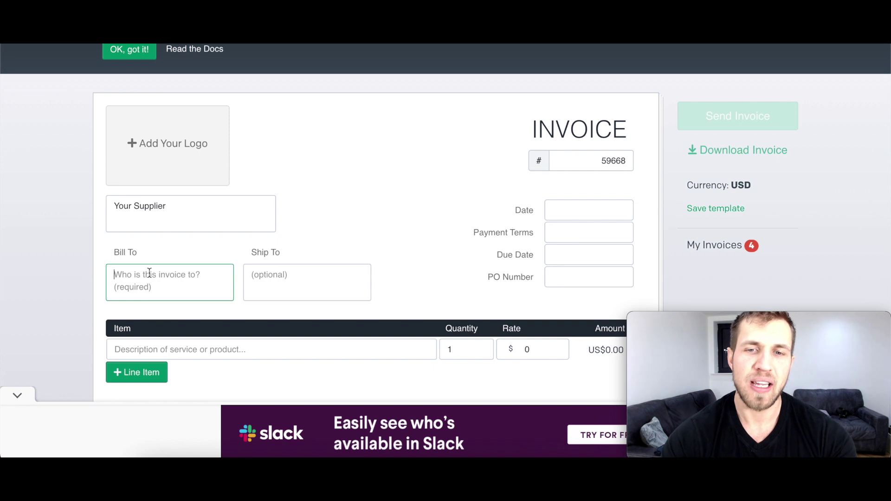
{"action": "type", "text": "Your Company"}
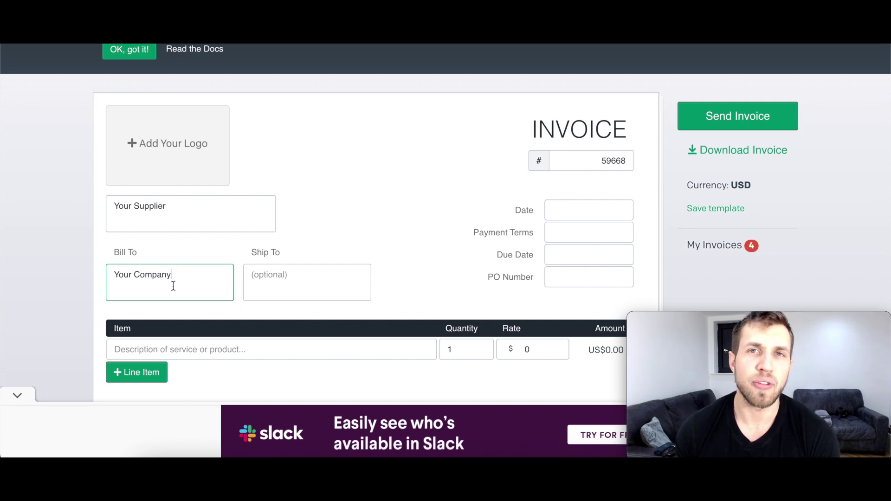
Step: Describe the first line item as "Product Title (UPC)"
{"action": "scroll", "coordinate": [173, 285], "scroll_direction": "down", "scroll_amount": 2}
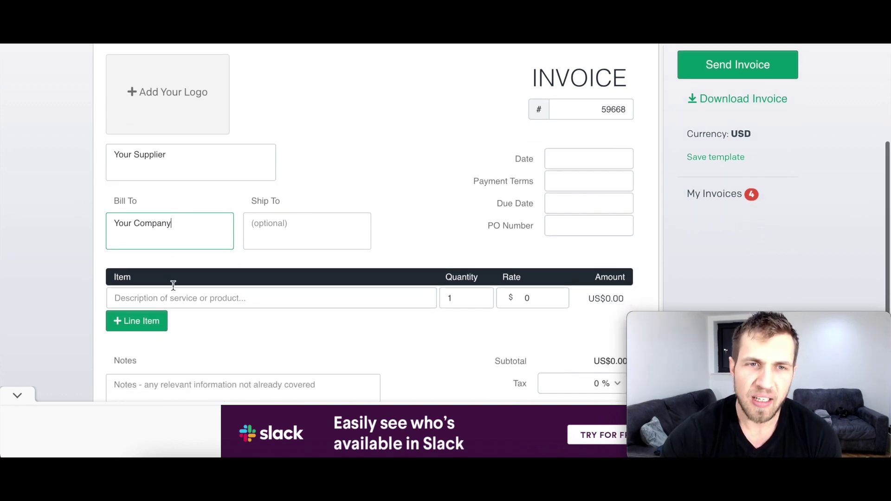
{"action": "left_click", "coordinate": [146, 289]}
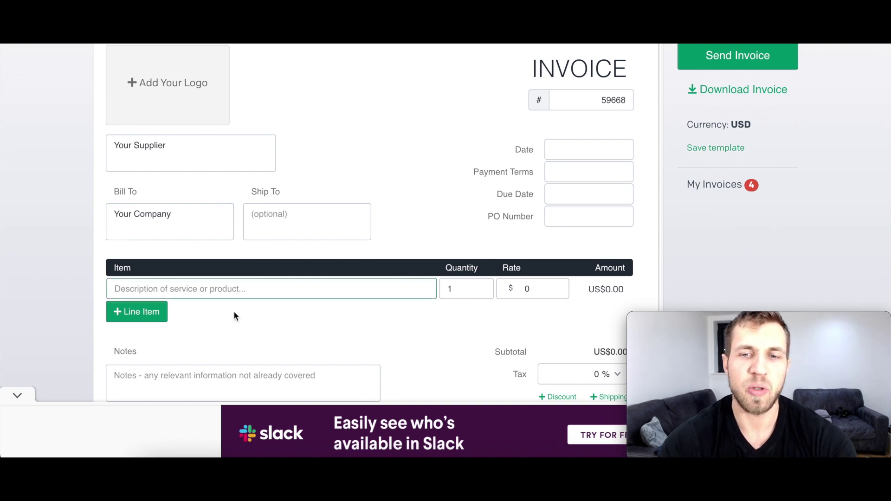
{"action": "type", "text": "Product Titl"}
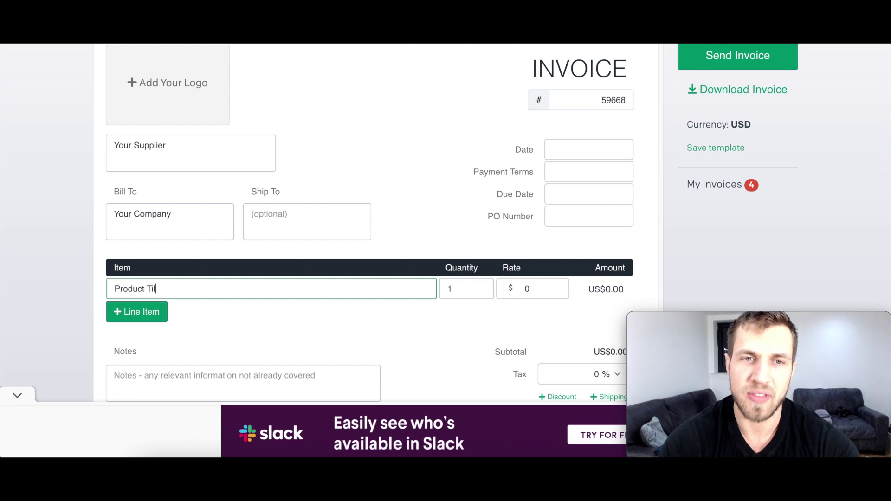
{"action": "type", "text": "e (UPC:"}
{"action": "key", "text": "BackSpace"}
{"action": "type", "text": ")"}
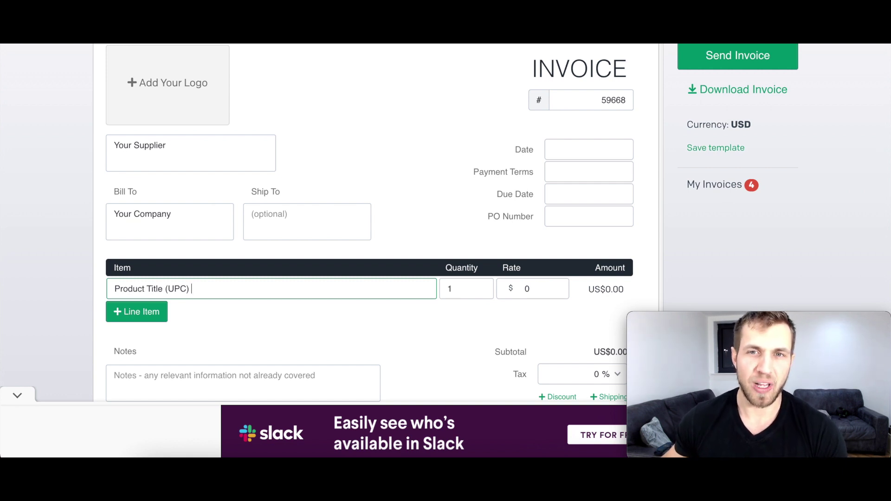
Step: Set the line item's quantity to 500 and its rate to $1.5
{"action": "scroll", "coordinate": [404, 265], "scroll_direction": "down", "scroll_amount": 1}
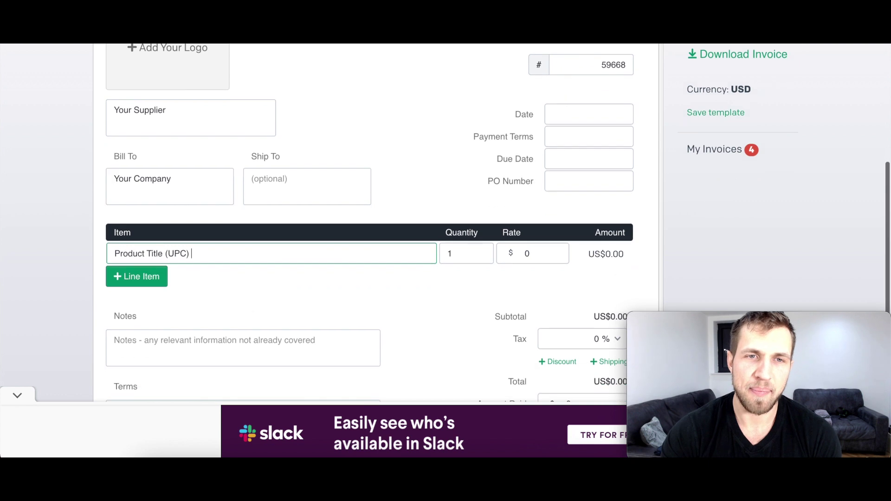
{"action": "left_click", "coordinate": [474, 250]}
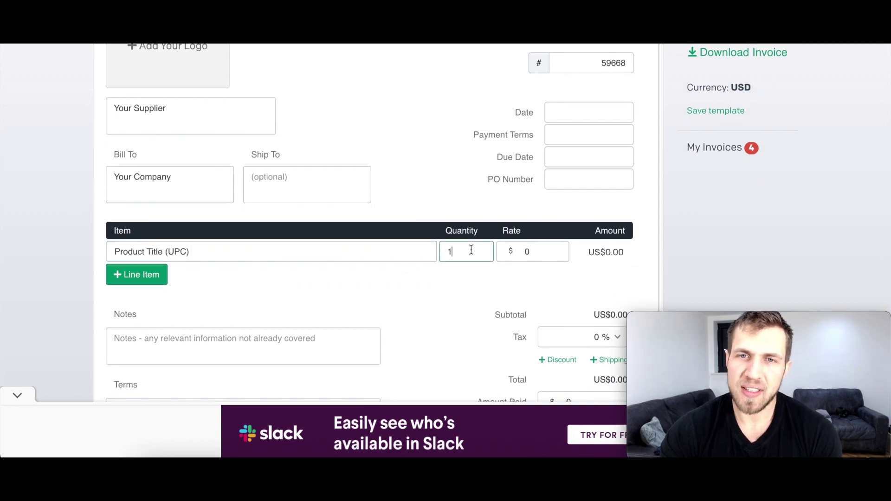
{"action": "key", "text": "BackSpace"}
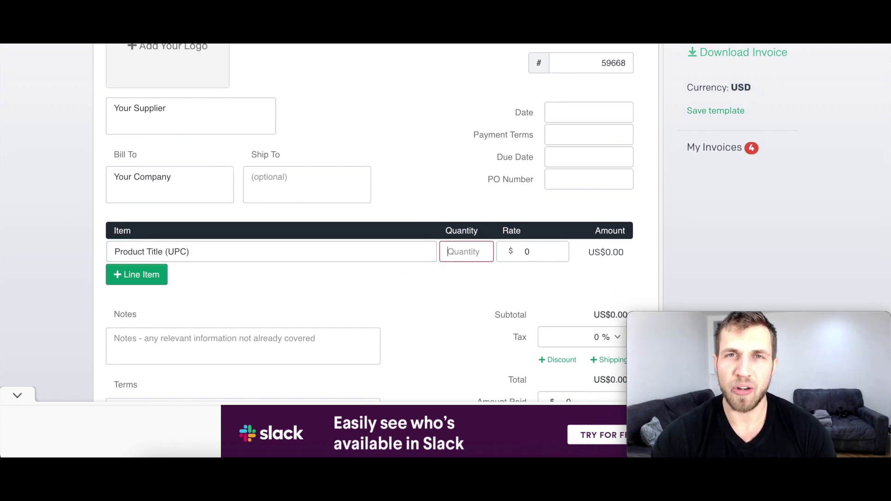
{"action": "type", "text": "500"}
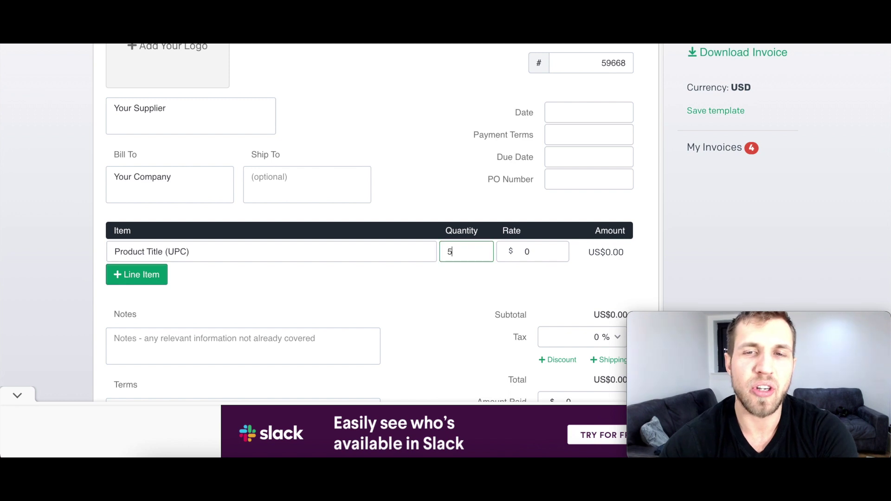
{"action": "left_click", "coordinate": [546, 257]}
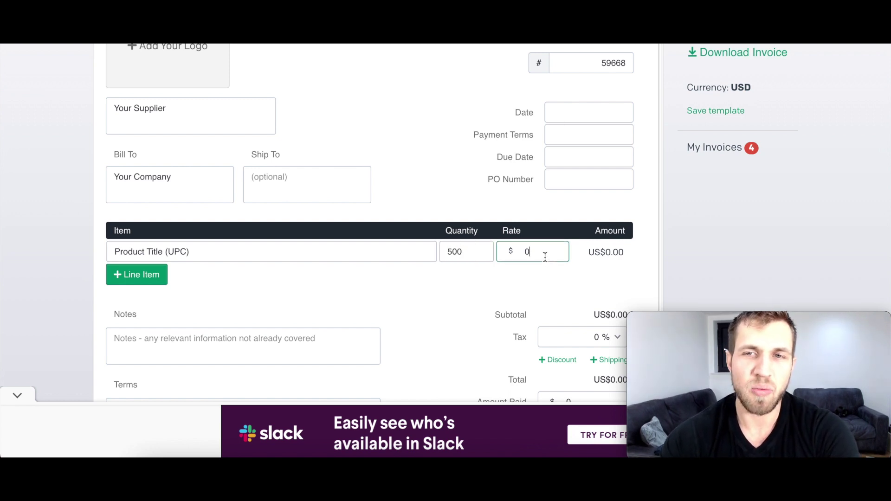
{"action": "key", "text": "BackSpace"}
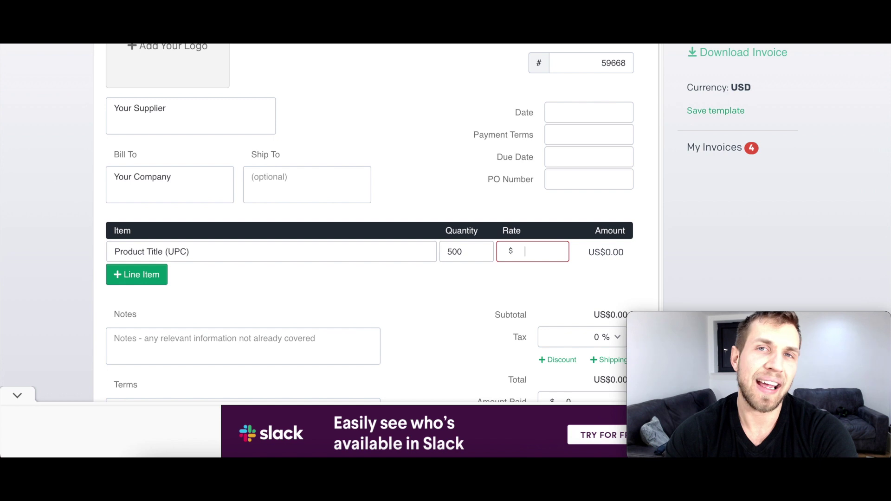
{"action": "type", "text": "1"}
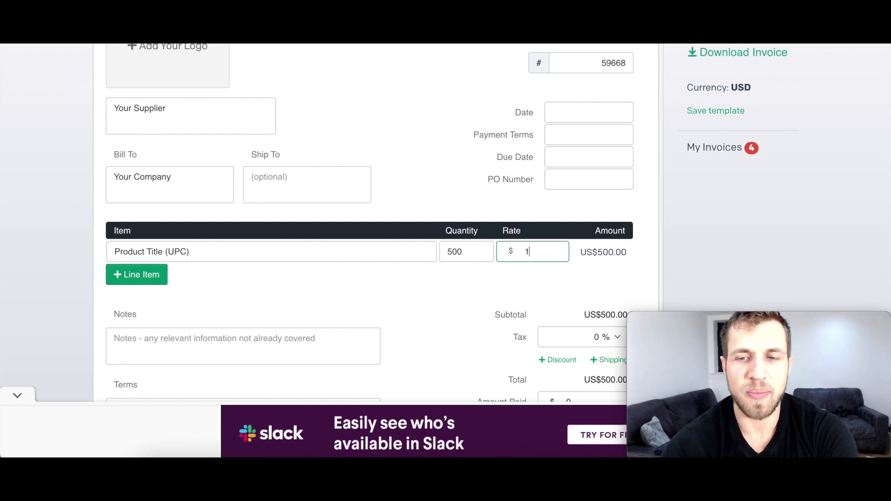
{"action": "type", "text": ".5"}
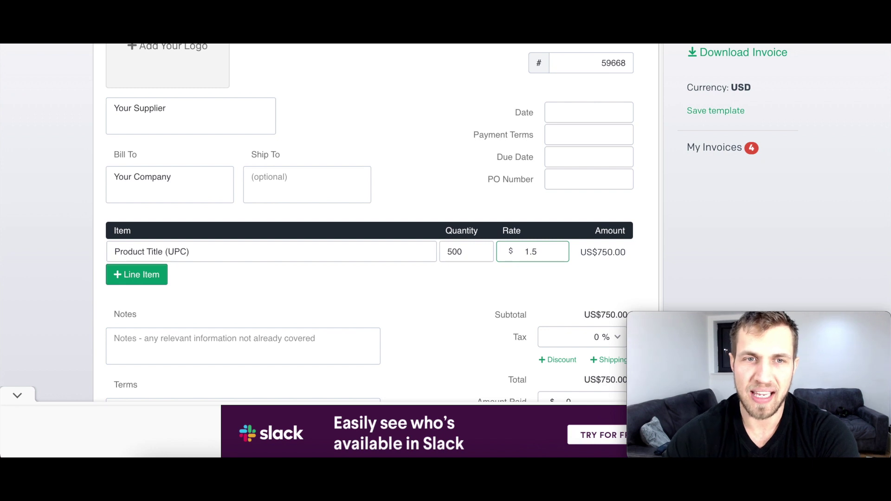
Step: Add the note "Thank you for custom" to the invoice
{"action": "scroll", "coordinate": [535, 303], "scroll_direction": "down", "scroll_amount": 2}
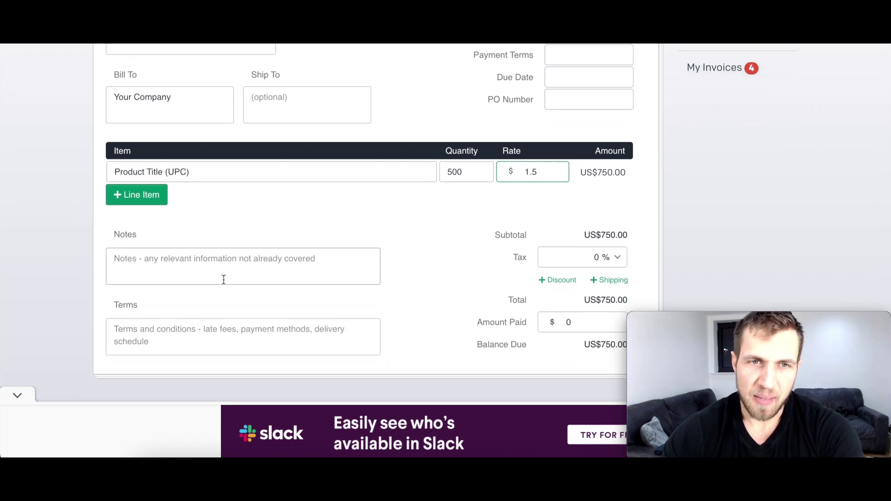
{"action": "left_click", "coordinate": [192, 260]}
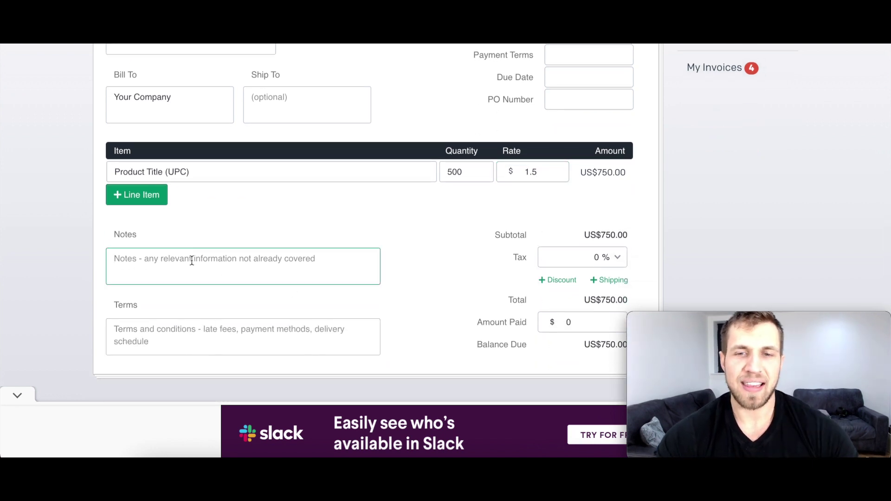
{"action": "type", "text": "Thank yo"}
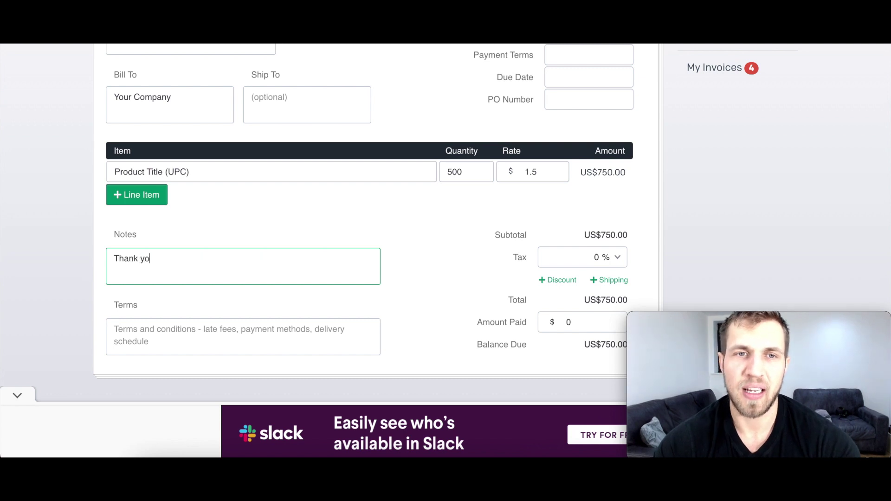
{"action": "type", "text": "u for customer"}
{"action": "key", "text": "BackSpace"}
{"action": "key", "text": "BackSpace"}
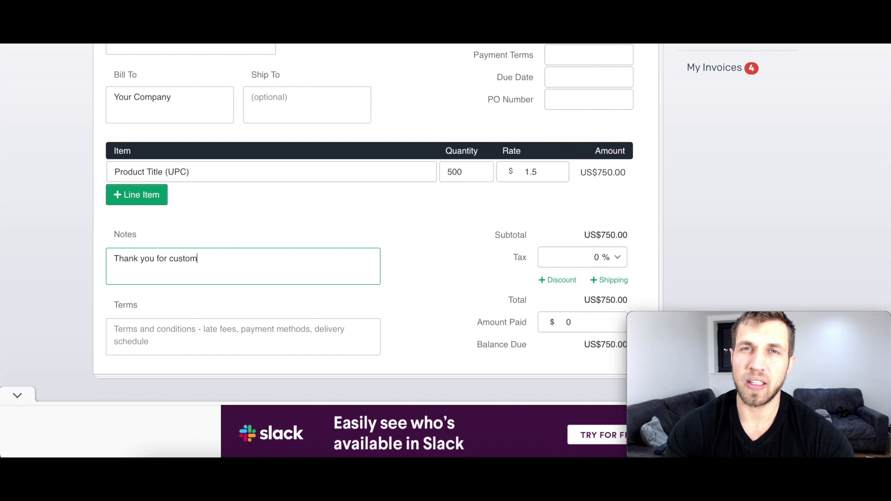
{"action": "left_click", "coordinate": [169, 328]}
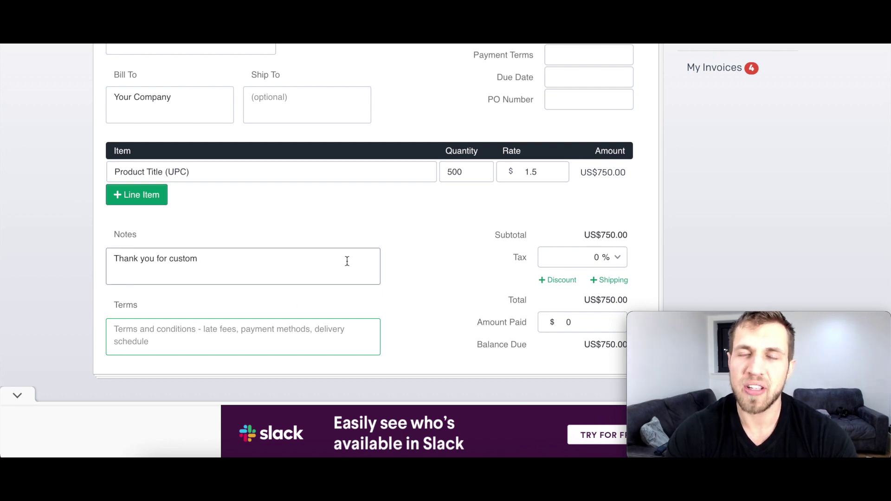
Step: Set the invoice date to Dec 1, 2021 and the payment terms to "Upon Receipt"
{"action": "scroll", "coordinate": [360, 241], "scroll_direction": "up", "scroll_amount": 3}
{"action": "scroll", "coordinate": [359, 242], "scroll_direction": "down", "scroll_amount": 2}
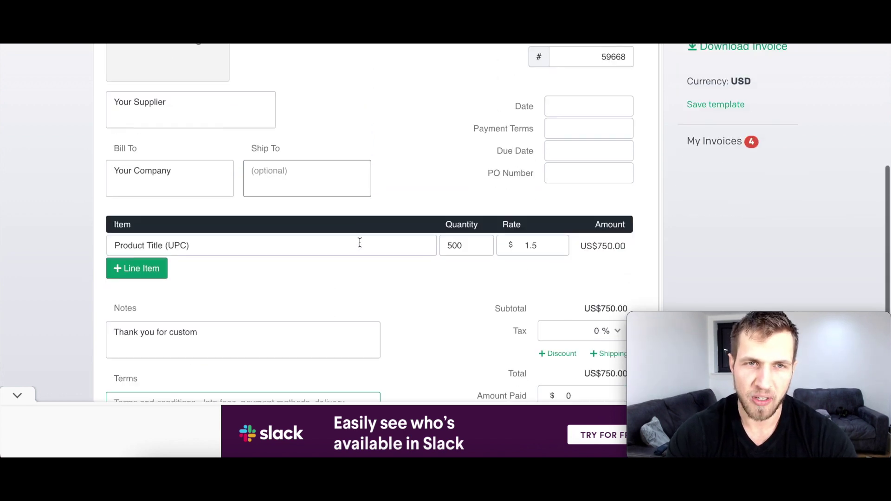
{"action": "scroll", "coordinate": [187, 120], "scroll_direction": "up", "scroll_amount": 1}
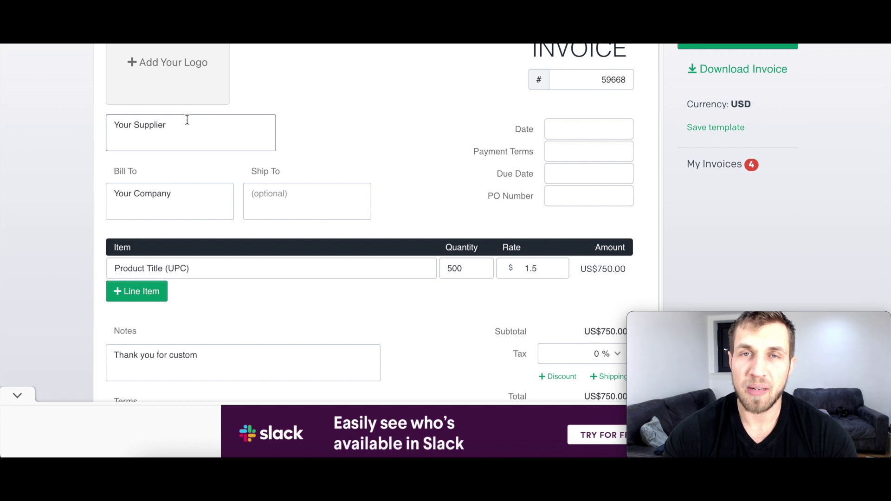
{"action": "scroll", "coordinate": [188, 116], "scroll_direction": "down", "scroll_amount": 1}
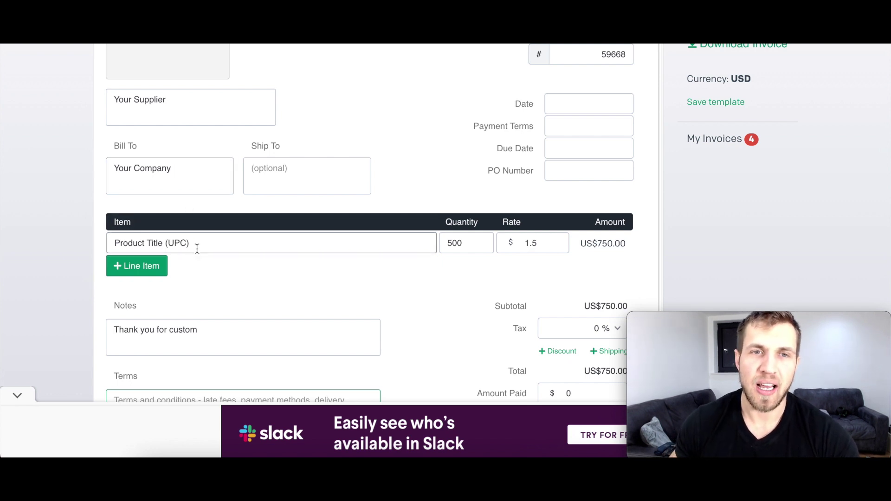
{"action": "scroll", "coordinate": [197, 250], "scroll_direction": "down", "scroll_amount": 2}
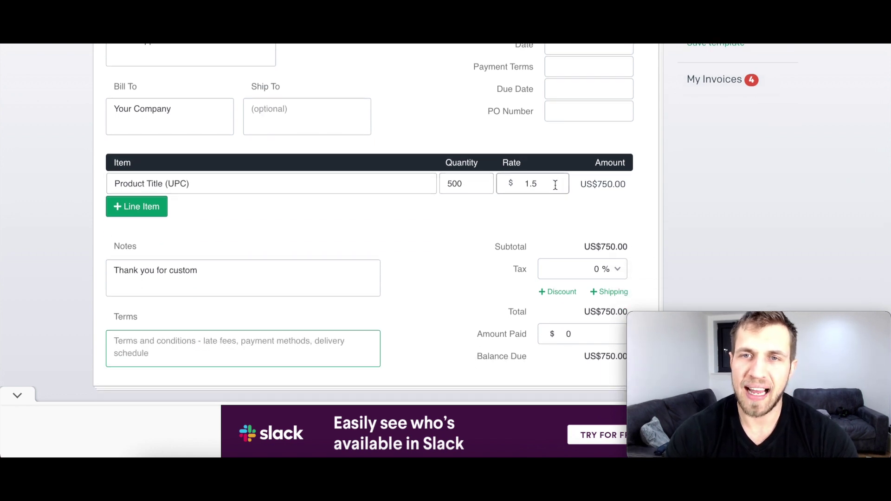
{"action": "scroll", "coordinate": [535, 209], "scroll_direction": "up", "scroll_amount": 5}
{"action": "scroll", "coordinate": [537, 211], "scroll_direction": "down", "scroll_amount": 1}
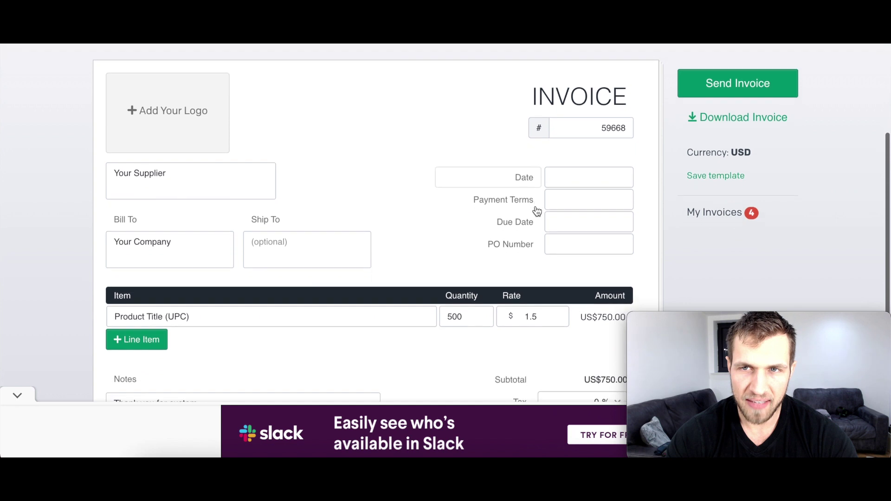
{"action": "left_click", "coordinate": [565, 168]}
{"action": "left_click", "coordinate": [565, 168]}
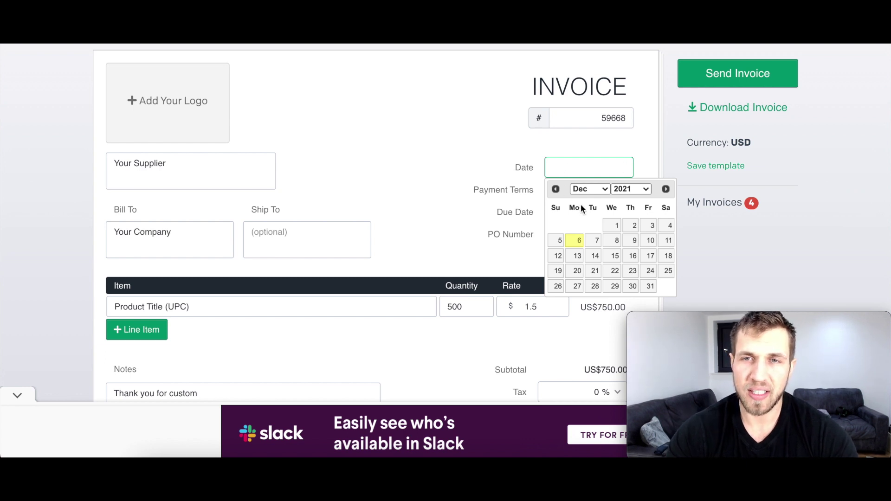
{"action": "left_click", "coordinate": [614, 226]}
{"action": "left_click", "coordinate": [588, 196]}
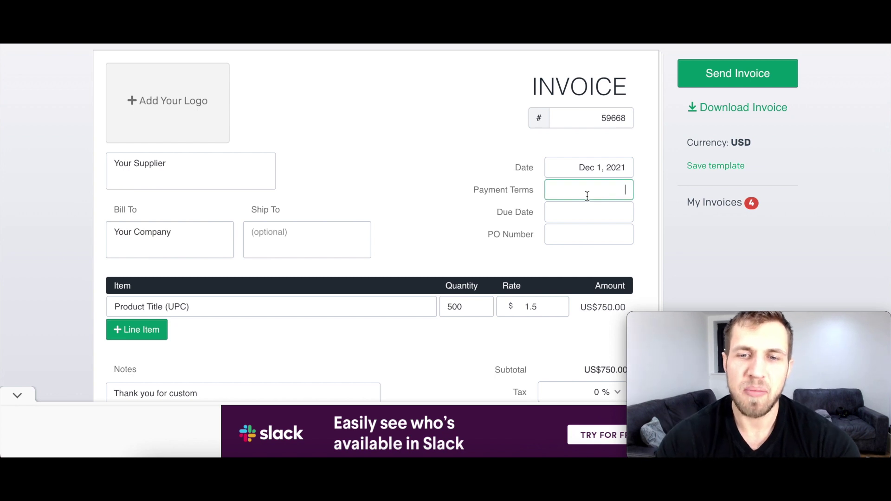
{"action": "type", "text": "Upon Receipt"}
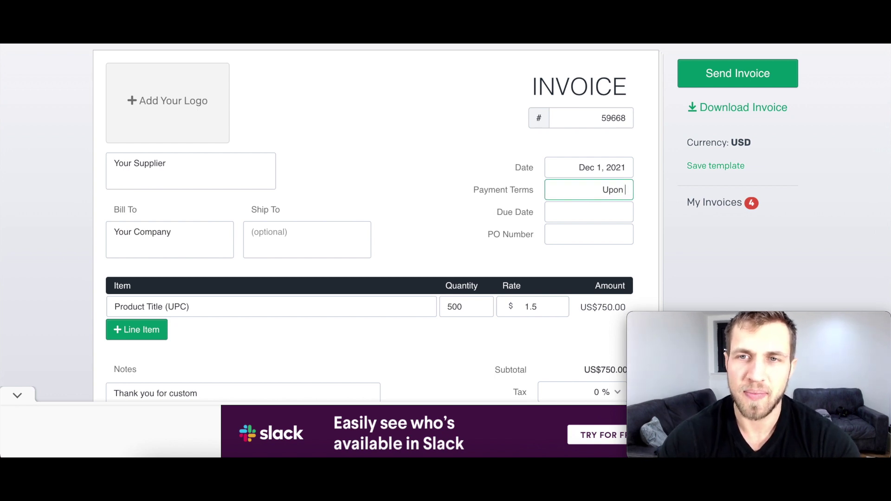
Step: Set the due date to Dec 8, 2021 and change the invoice currency to United Kingdom Pound (GBP)
{"action": "left_click", "coordinate": [581, 215]}
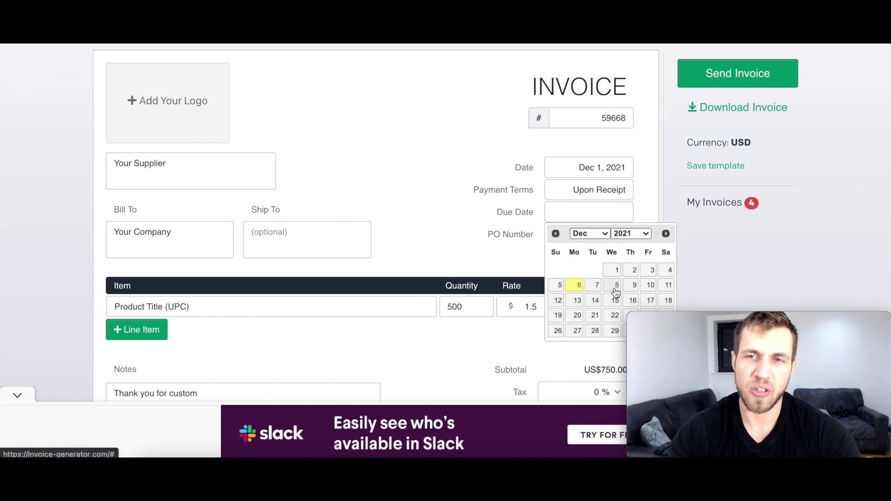
{"action": "left_click", "coordinate": [616, 285]}
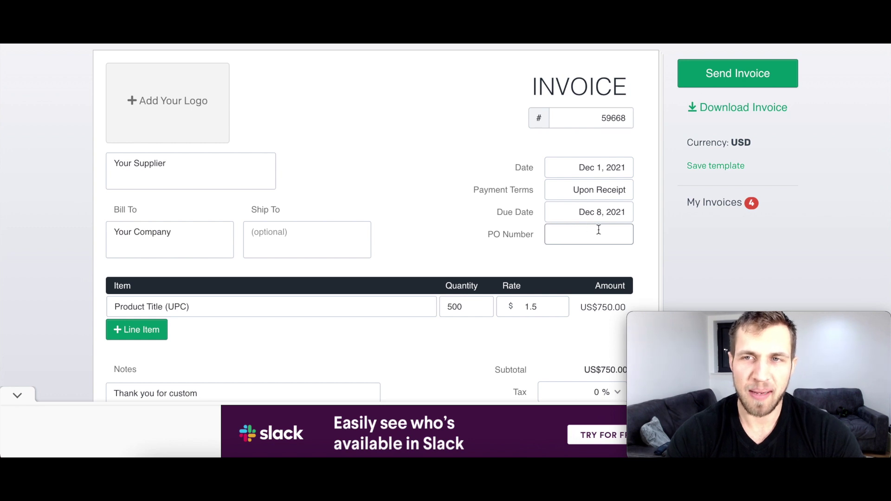
{"action": "left_click", "coordinate": [755, 145]}
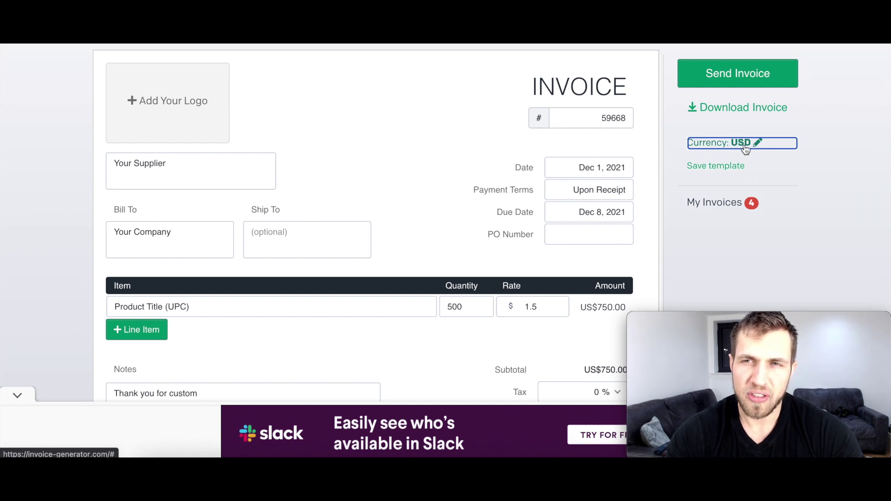
{"action": "left_click", "coordinate": [745, 149]}
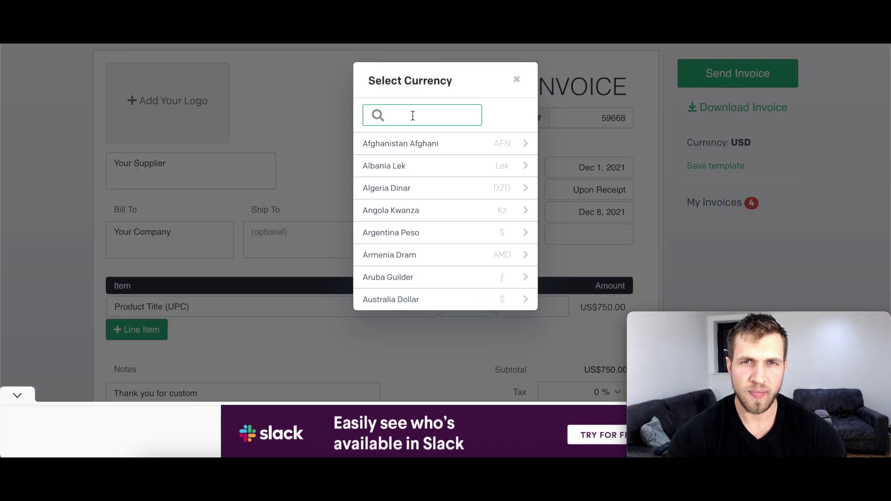
{"action": "type", "text": "gbp"}
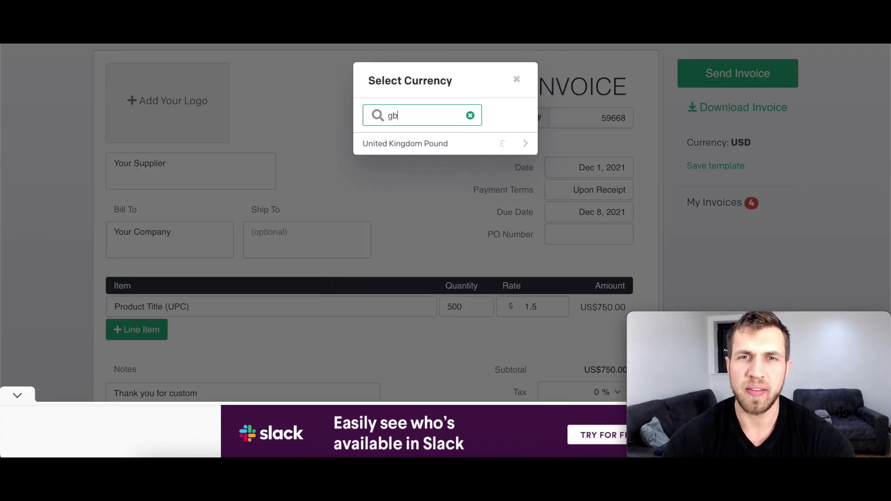
{"action": "left_click", "coordinate": [399, 153]}
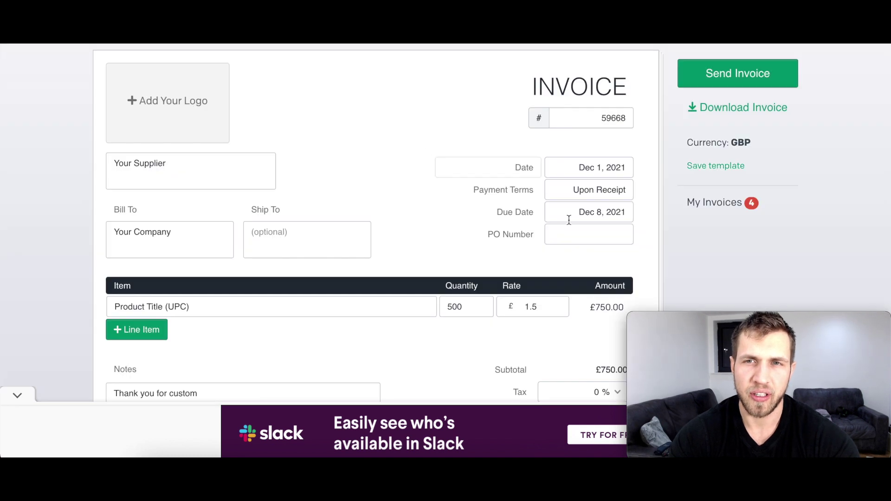
Step: Set the invoice's tax rate to 20 % and rename the tax label as "VAT"
{"action": "scroll", "coordinate": [553, 311], "scroll_direction": "down", "scroll_amount": 1}
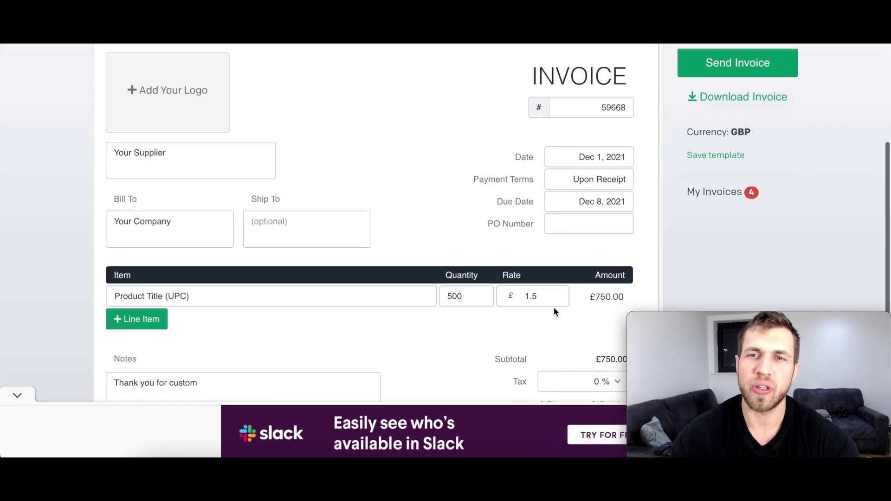
{"action": "scroll", "coordinate": [545, 308], "scroll_direction": "down", "scroll_amount": 3}
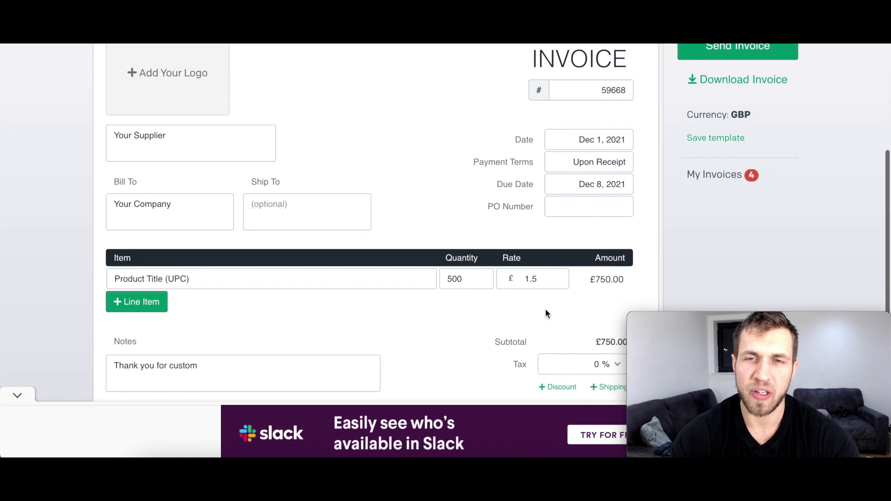
{"action": "scroll", "coordinate": [545, 308], "scroll_direction": "down", "scroll_amount": 1}
{"action": "mouse_move", "coordinate": [576, 228]}
{"action": "type", "text": "2"}
{"action": "left_click", "coordinate": [509, 227]}
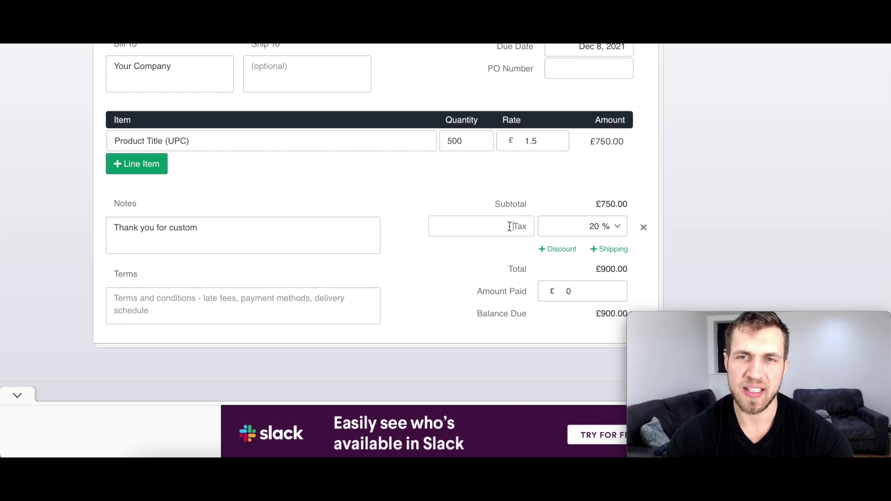
{"action": "left_click_drag", "start_coordinate": [514, 226], "coordinate": [526, 229]}
{"action": "type", "text": "VAT"}
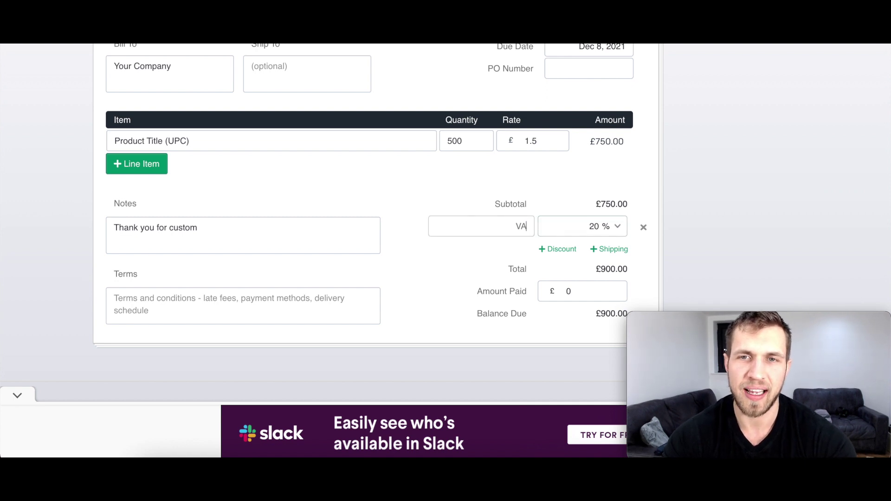
Step: Enter 900 as the amount paid on the invoice
{"action": "left_click", "coordinate": [570, 285]}
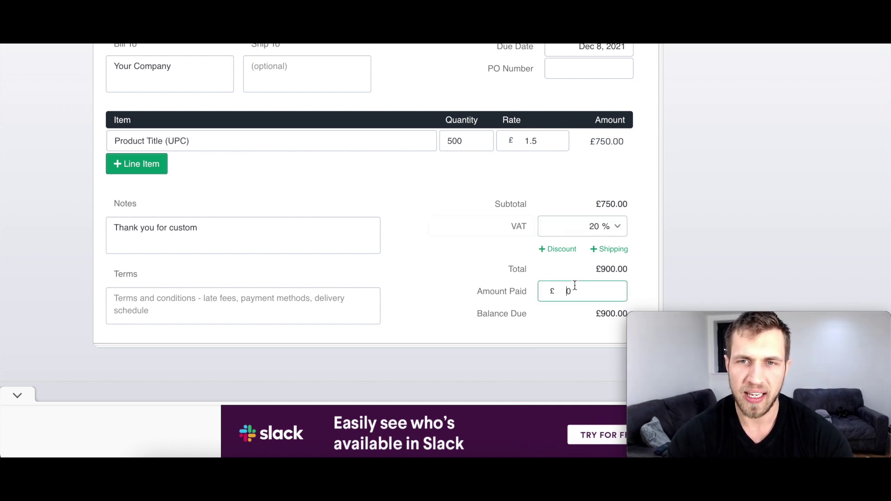
{"action": "type", "text": "900"}
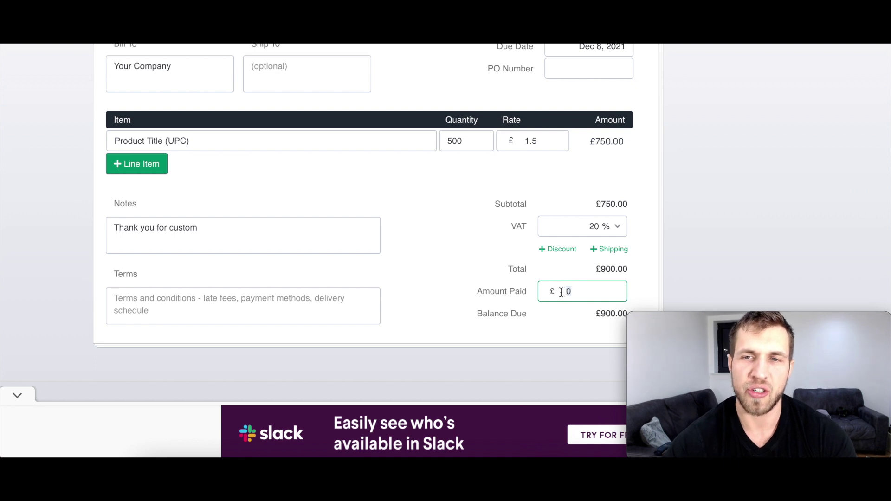
{"action": "left_click", "coordinate": [413, 337]}
Step: Review the filled-in invoice, checking the supplier and company details, dates, currency, line item, VAT and amount paid
{"action": "scroll", "coordinate": [412, 340], "scroll_direction": "up", "scroll_amount": 2}
{"action": "scroll", "coordinate": [412, 340], "scroll_direction": "up", "scroll_amount": 4}
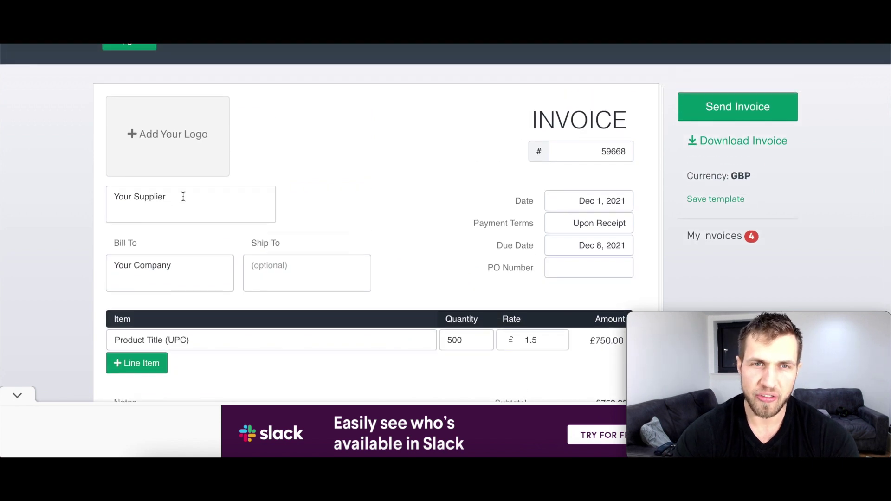
{"action": "scroll", "coordinate": [183, 266], "scroll_direction": "down", "scroll_amount": 2}
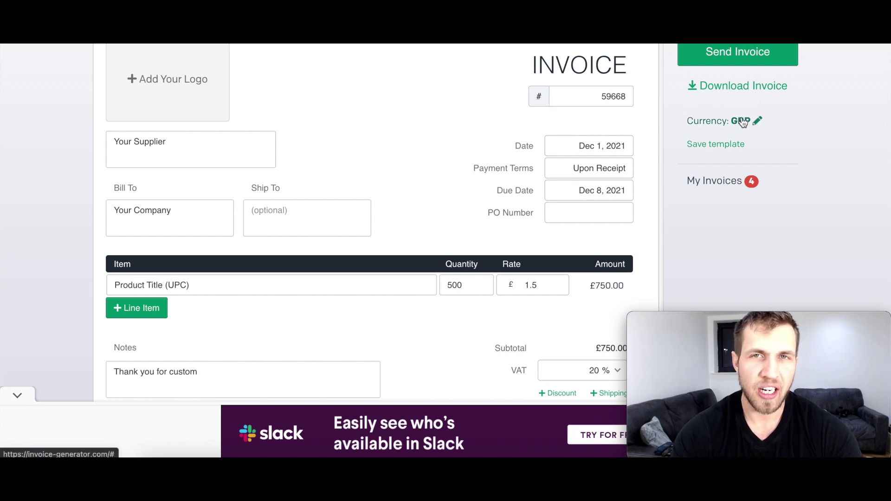
{"action": "scroll", "coordinate": [465, 205], "scroll_direction": "down", "scroll_amount": 2}
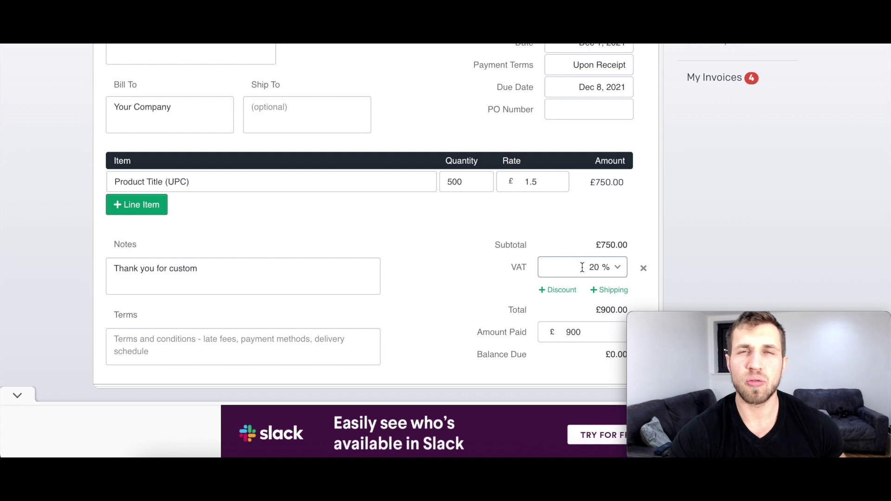
{"action": "scroll", "coordinate": [582, 268], "scroll_direction": "down", "scroll_amount": 1}
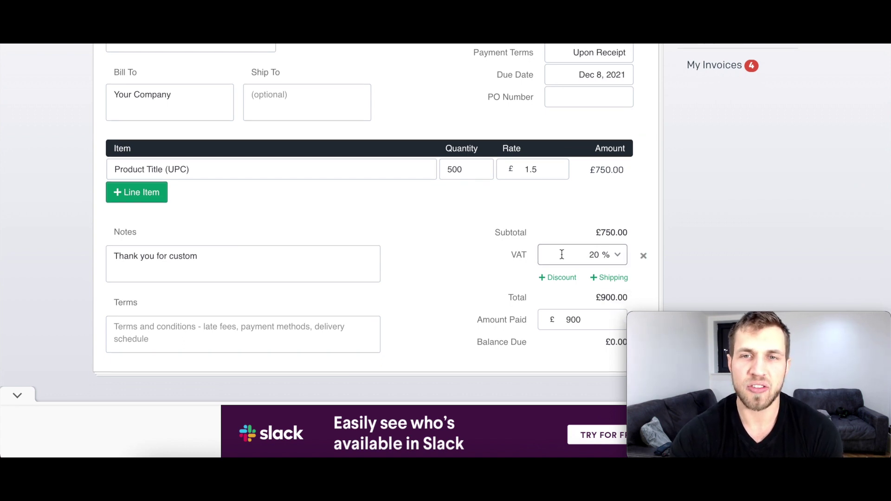
{"action": "scroll", "coordinate": [561, 254], "scroll_direction": "down", "scroll_amount": 3}
{"action": "scroll", "coordinate": [562, 254], "scroll_direction": "up", "scroll_amount": 8}
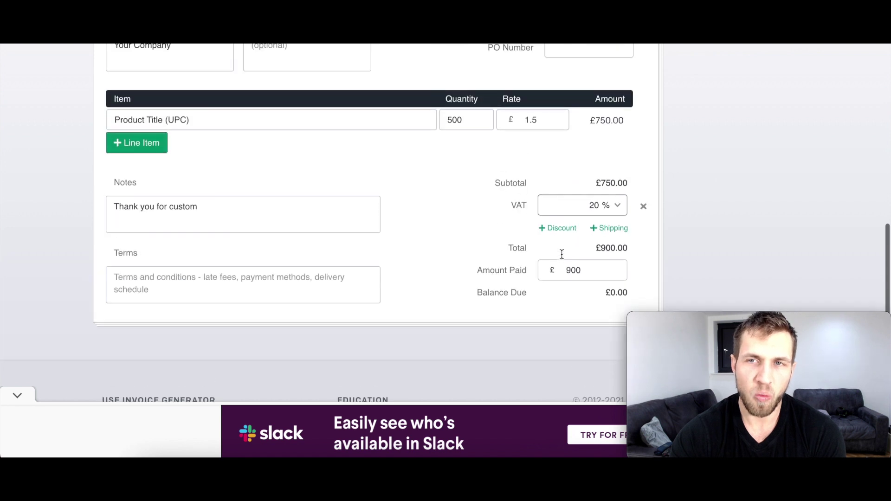